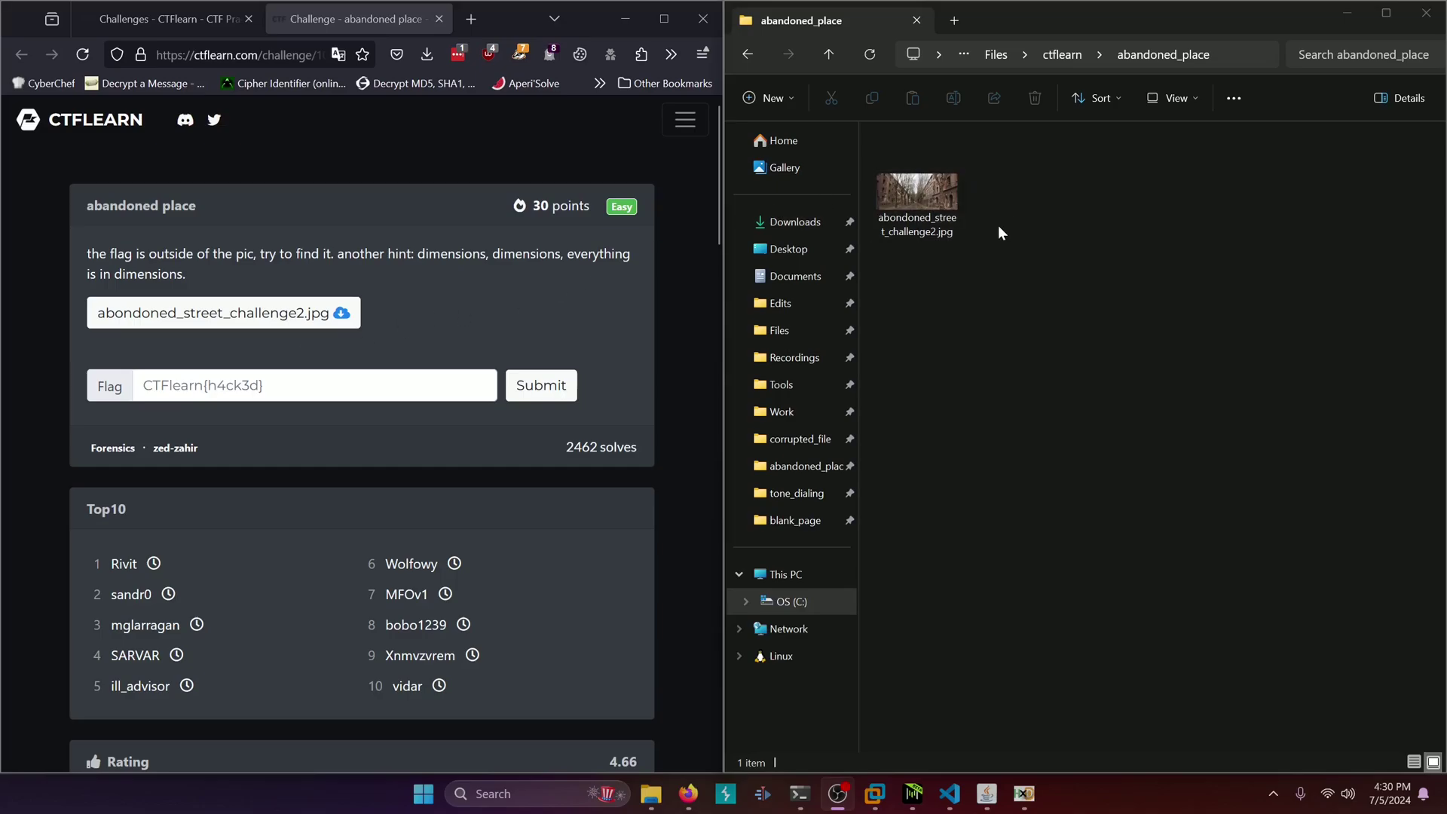
pyautogui.doubleClick(917, 204)
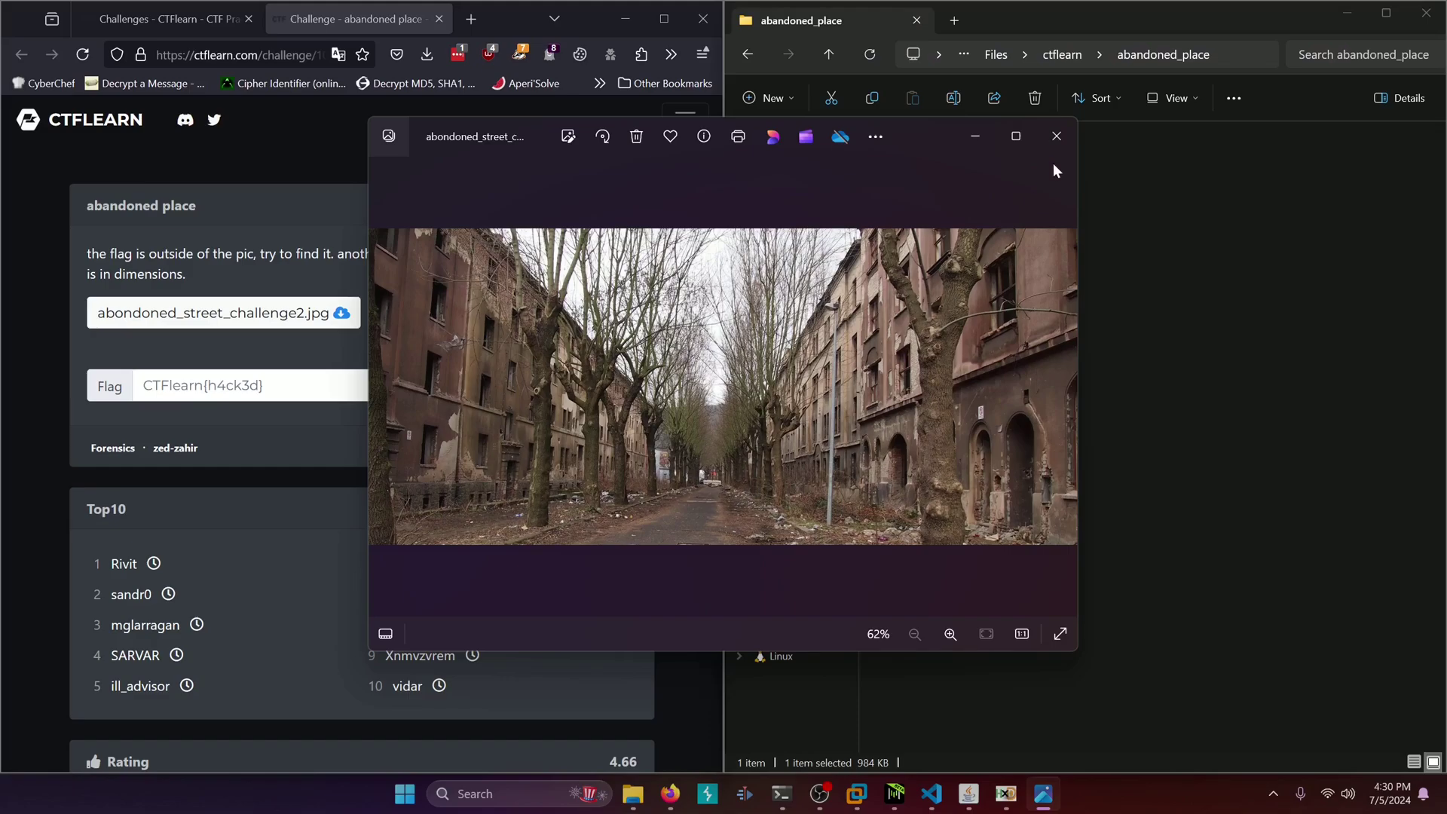
pyautogui.click(1056, 136)
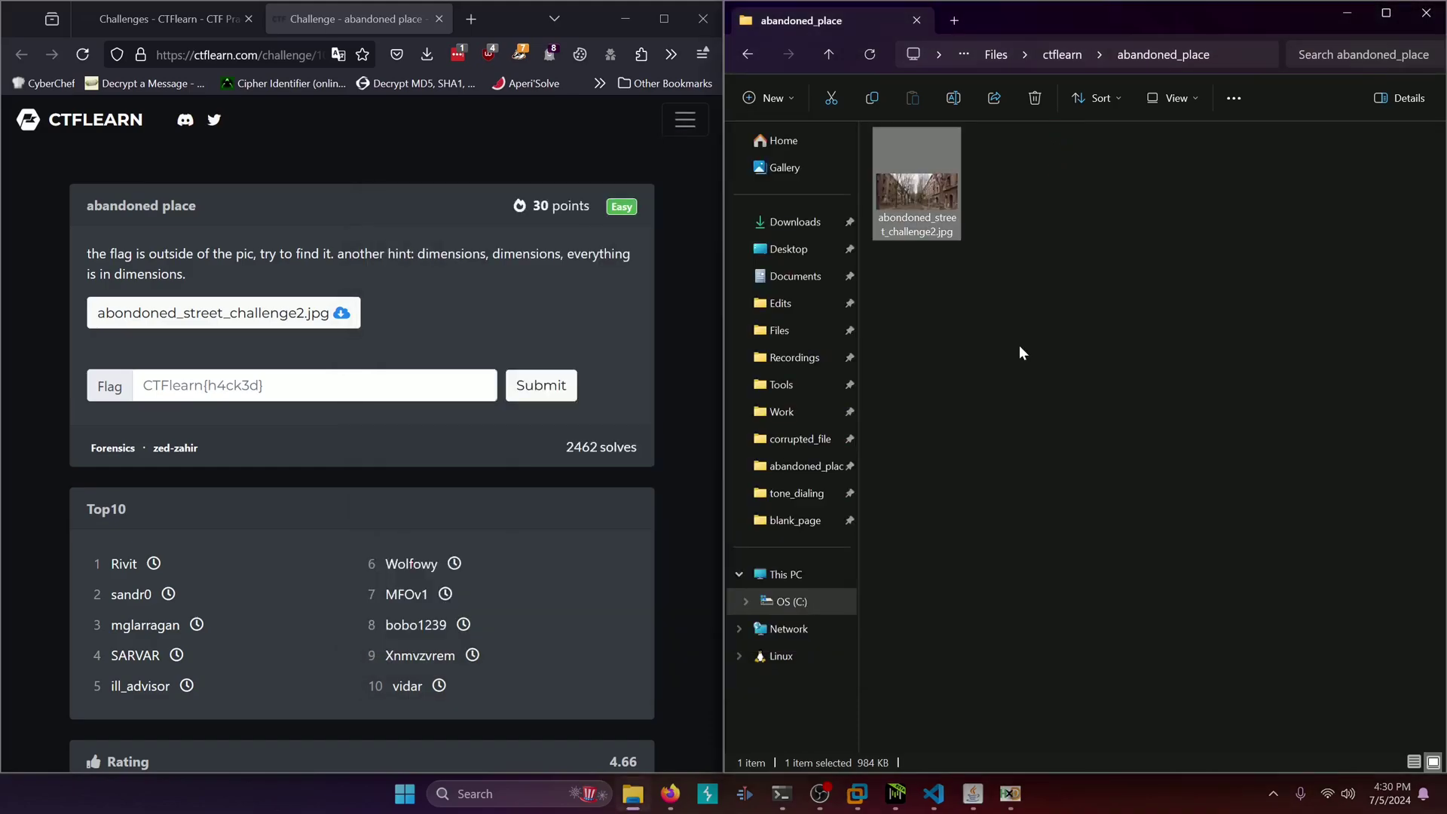
# View the jpg's Details properties showing 2016 x 900, then minimize the browser
pyautogui.rightClick(929, 196)
pyautogui.click(993, 489)
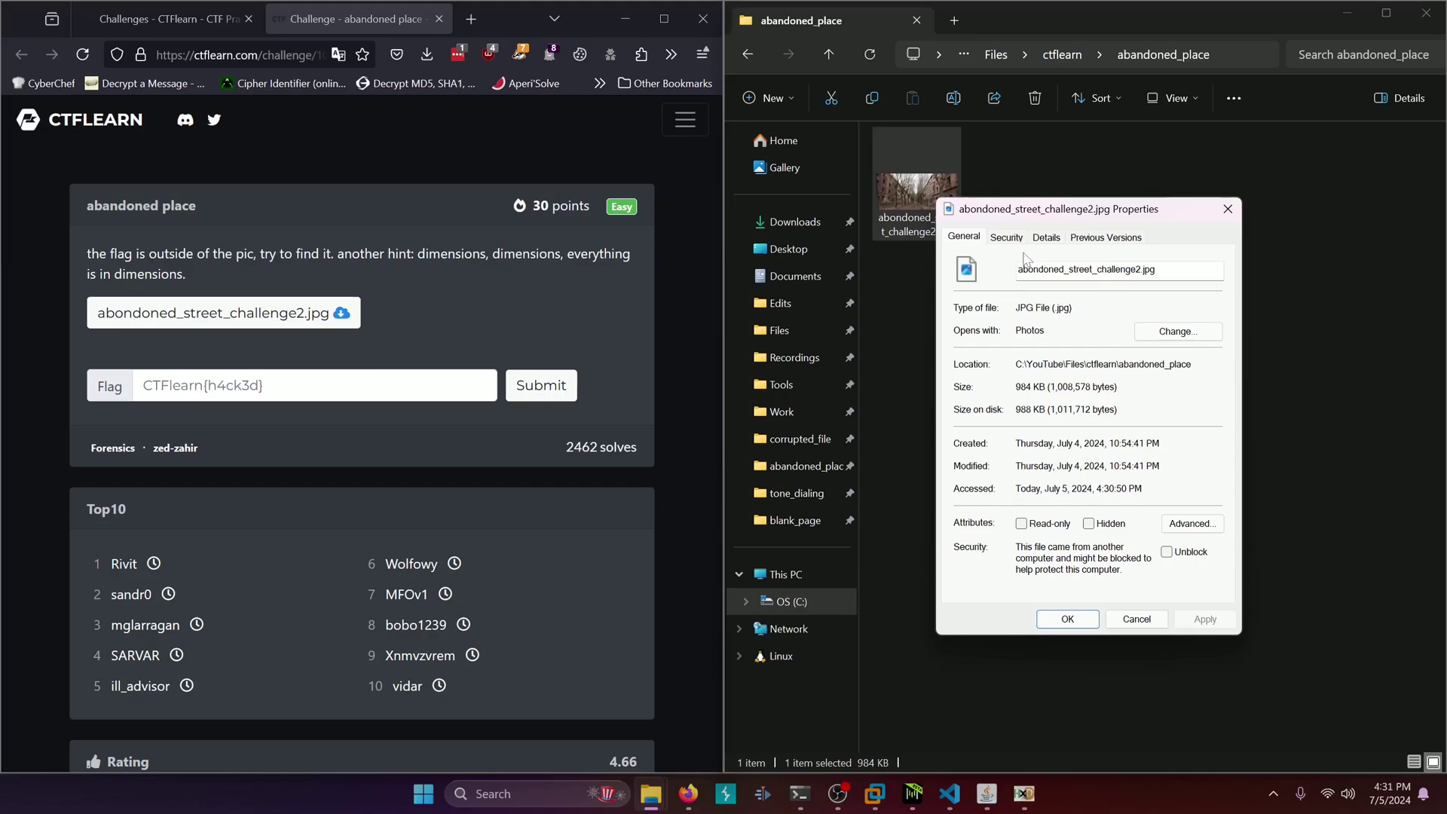
pyautogui.click(1045, 238)
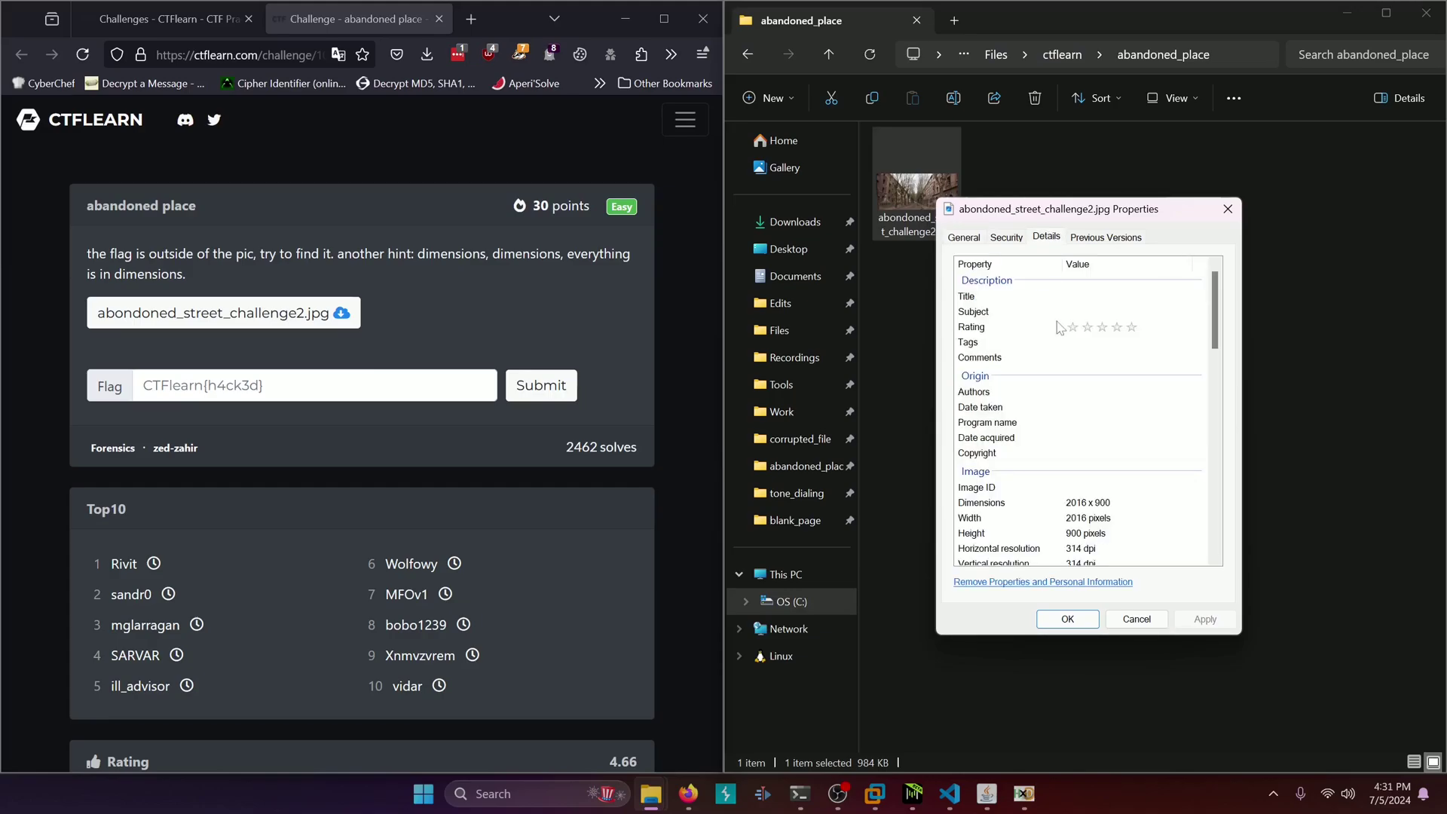
pyautogui.scroll(-3, 1060, 328)
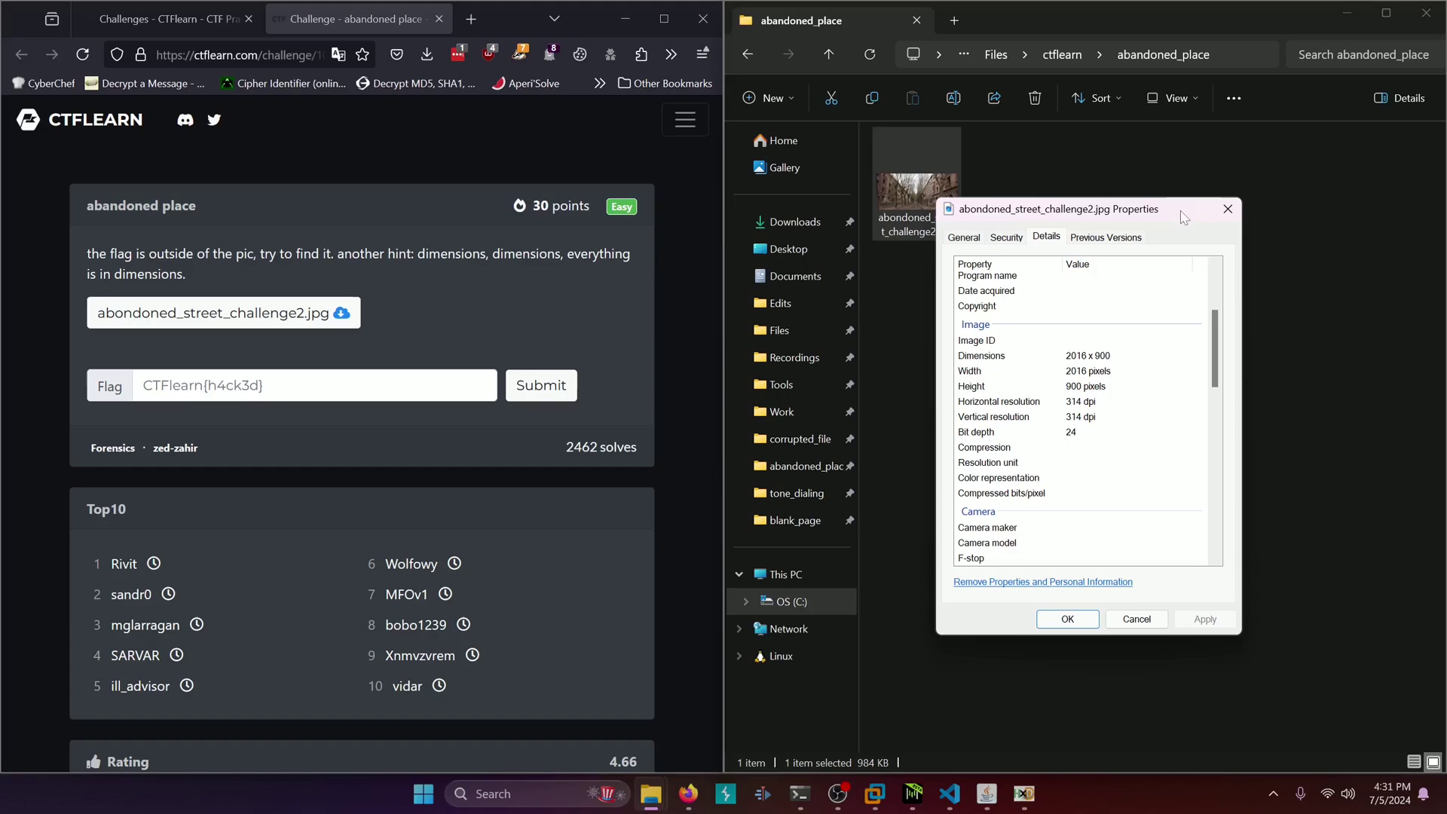
pyautogui.moveTo(1185, 215)
pyautogui.mouseDown()
pyautogui.moveTo(1263, 197)
pyautogui.moveTo(1319, 206)
pyautogui.mouseUp()
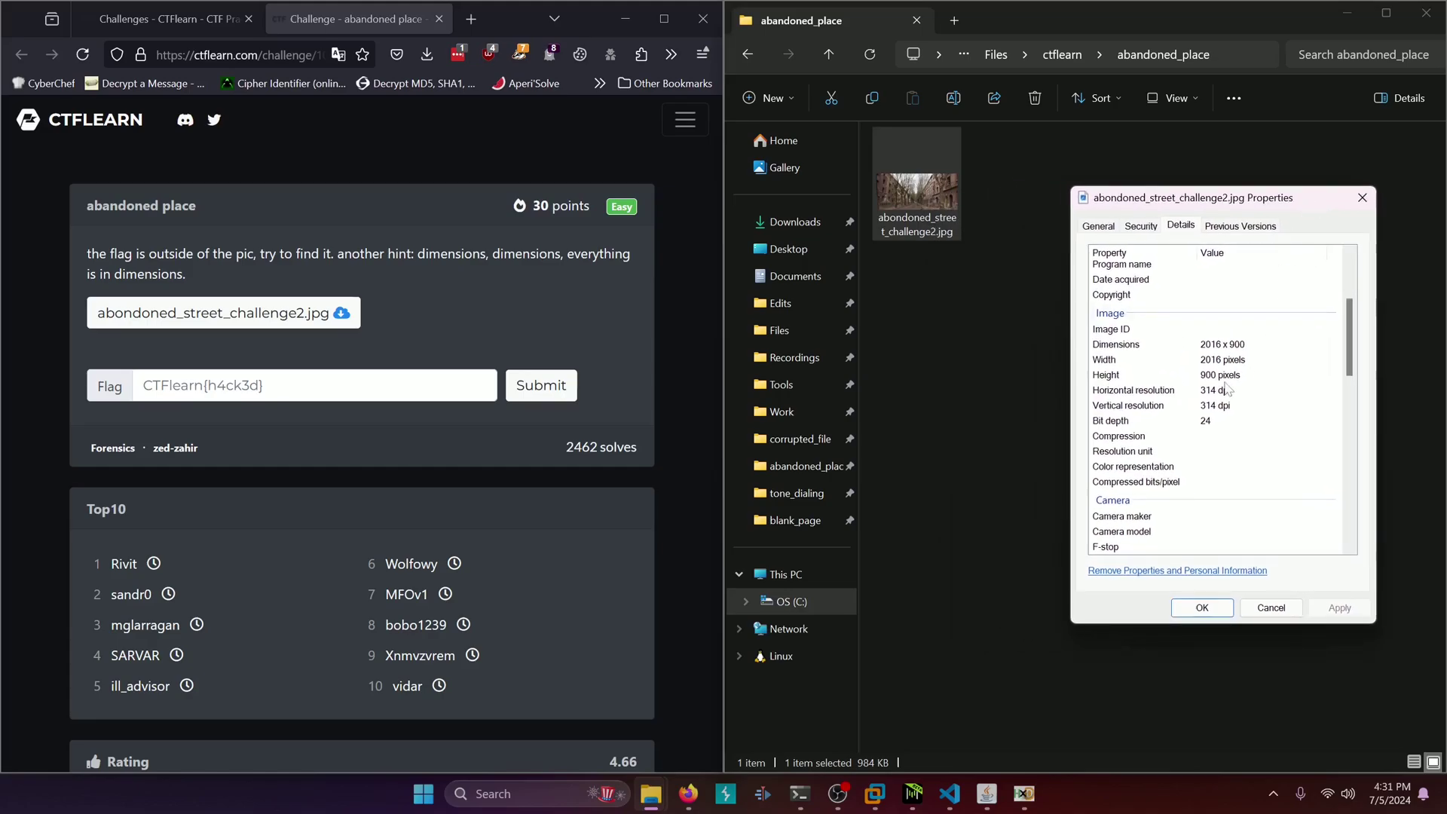
pyautogui.click(1202, 606)
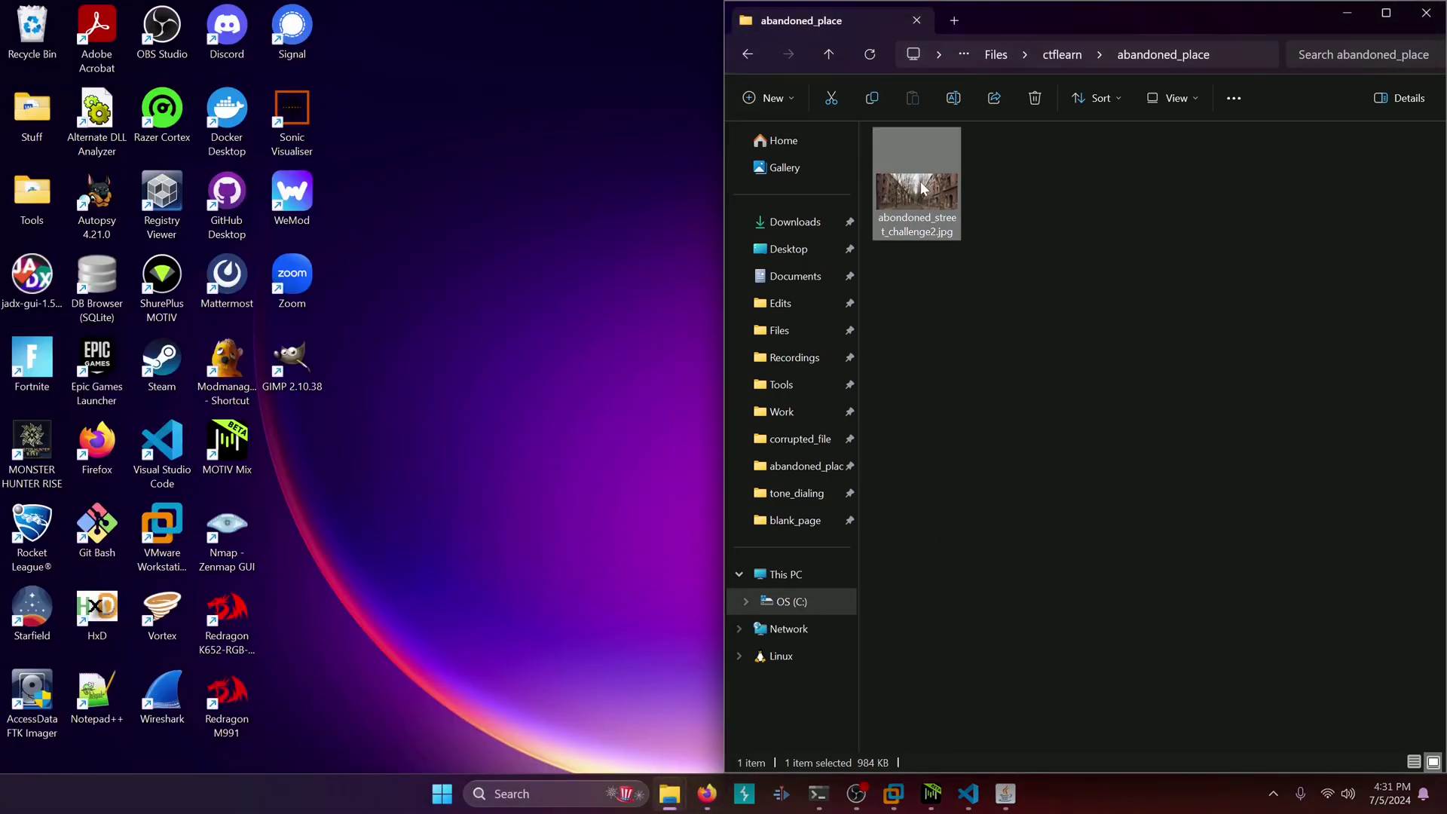
# Drop abondoned_street_challenge2.jpg onto the HxD shortcut and snap HxD to the left half
pyautogui.moveTo(919, 192)
pyautogui.mouseDown()
pyautogui.moveTo(487, 498)
pyautogui.moveTo(95, 617)
pyautogui.mouseUp()
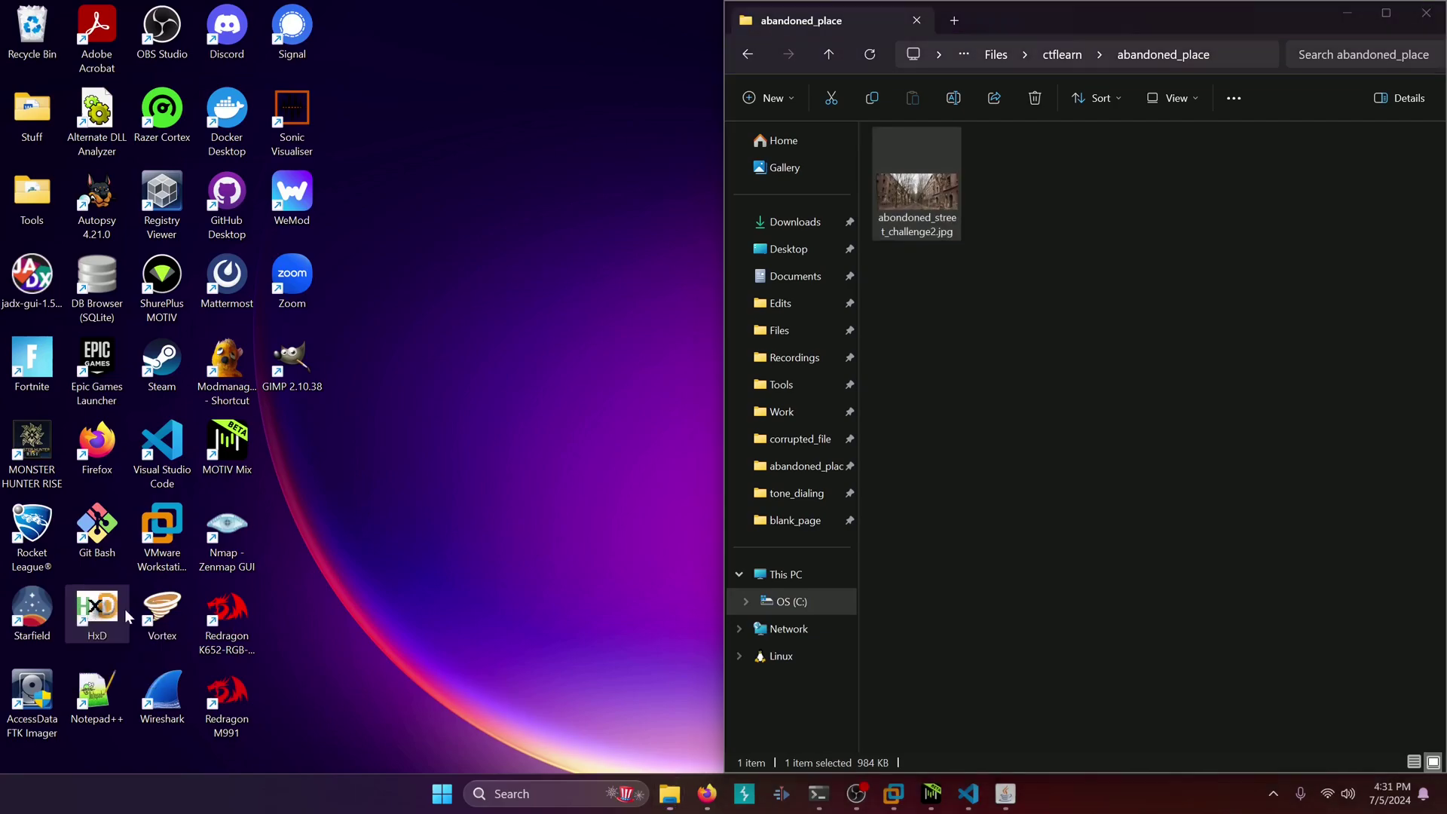
pyautogui.moveTo(554, 16); pyautogui.dragTo(5, 339)
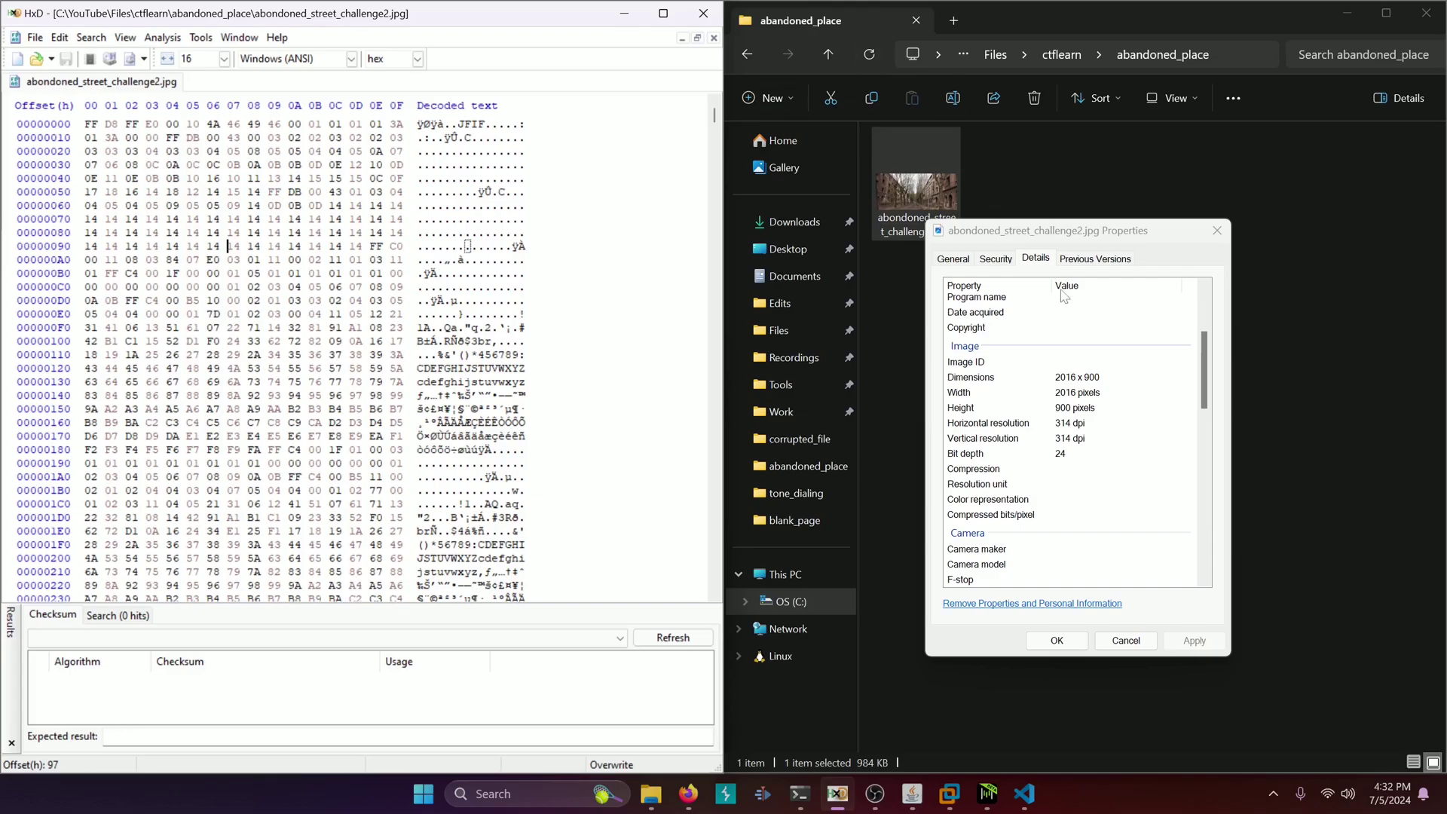
# In Python, evaluate hex(2016) = 0x7e0 and hex(900) = 0x384, then return to HxD
pyautogui.click(801, 795)
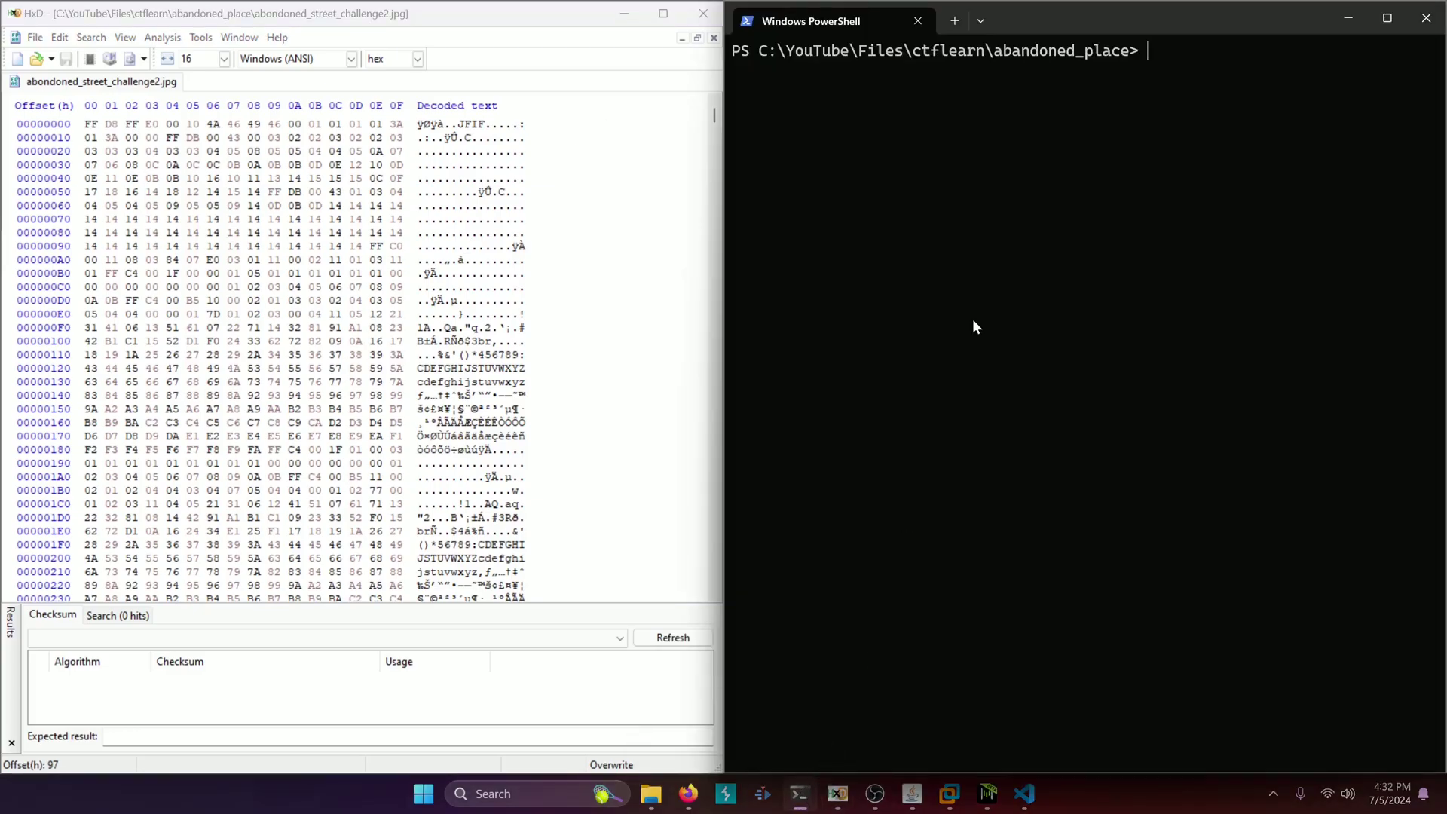
pyautogui.write('python')
pyautogui.press('Return')
pyautogui.write('hex')
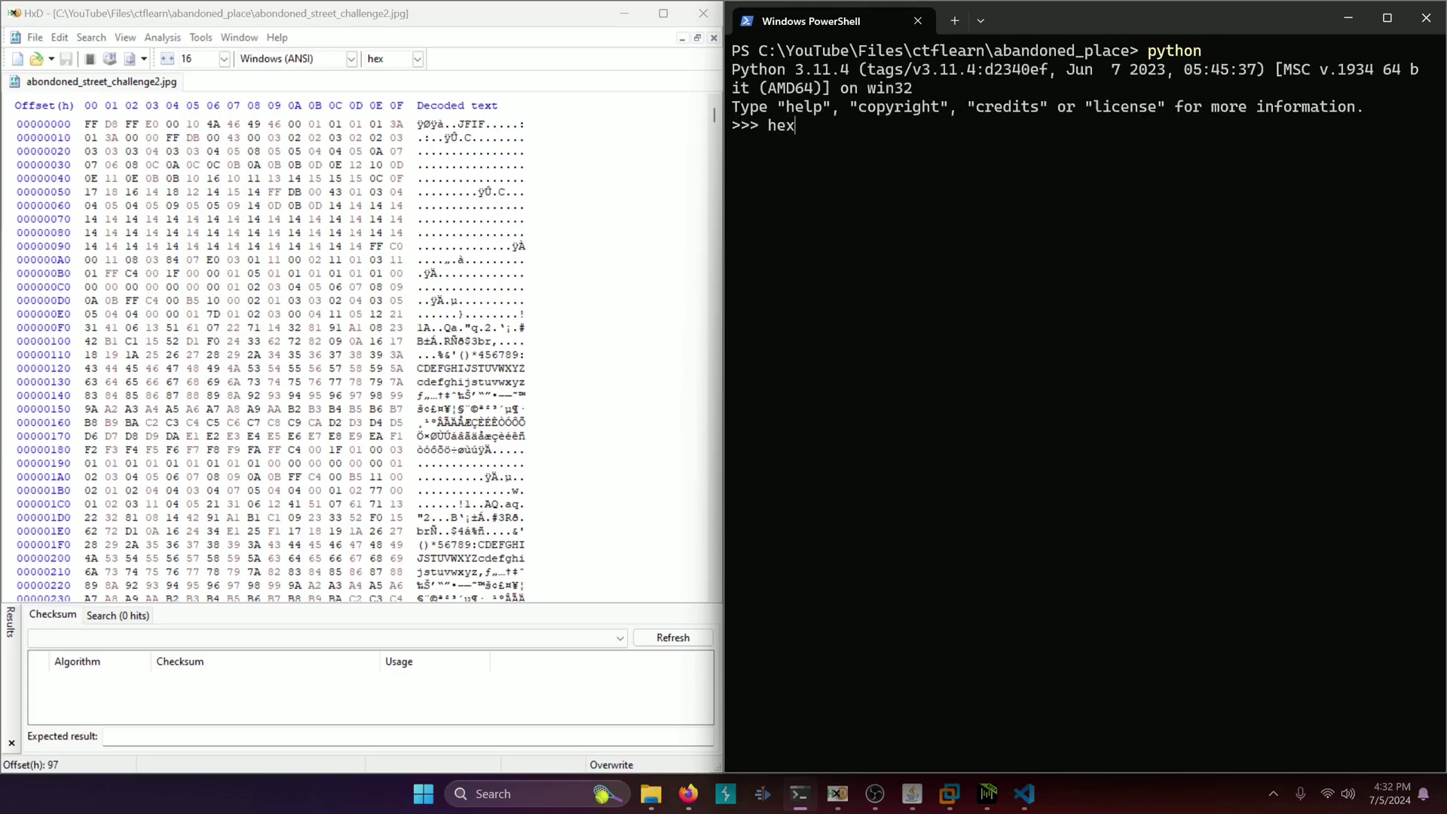
pyautogui.write('(2016')
pyautogui.write(')')
pyautogui.press('Return')
pyautogui.write('hex(')
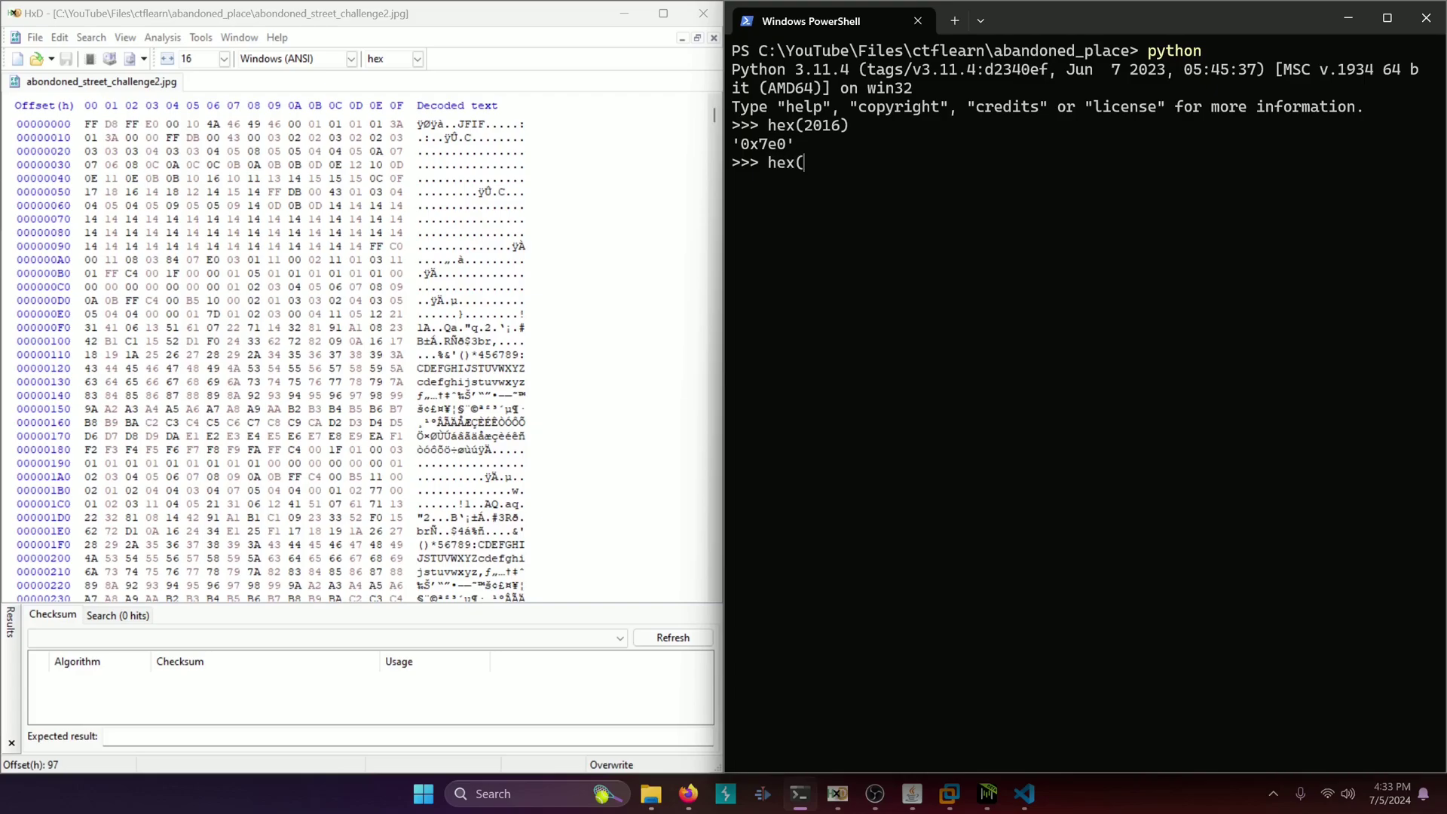
pyautogui.write('900)')
pyautogui.press('Return')
pyautogui.hotkey('alt', 'Tab')
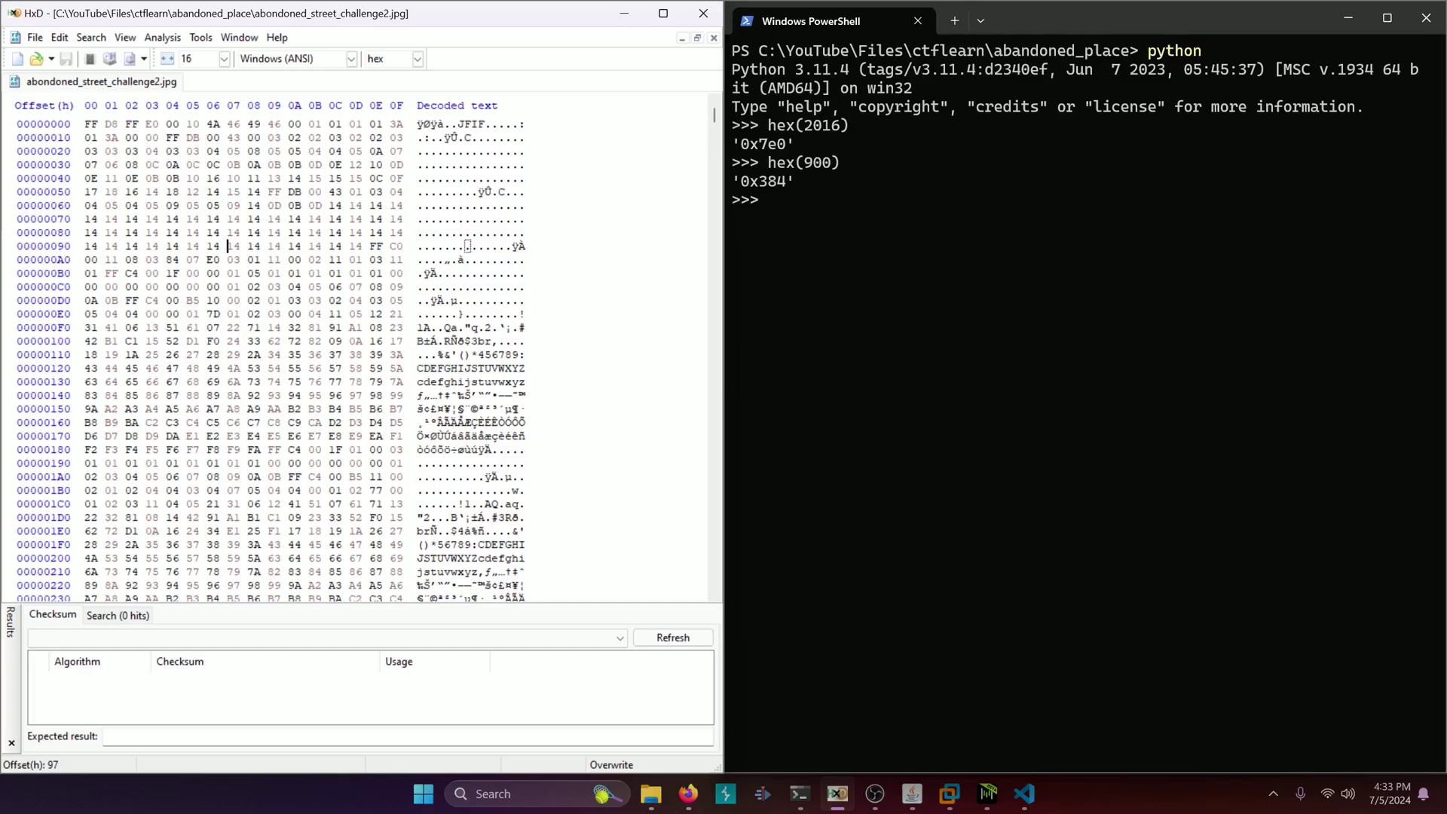
# Search the whole file for the hex value 07E0 to locate the JPEG width bytes
pyautogui.click(215, 192)
pyautogui.hotkey('ctrl', 'f')
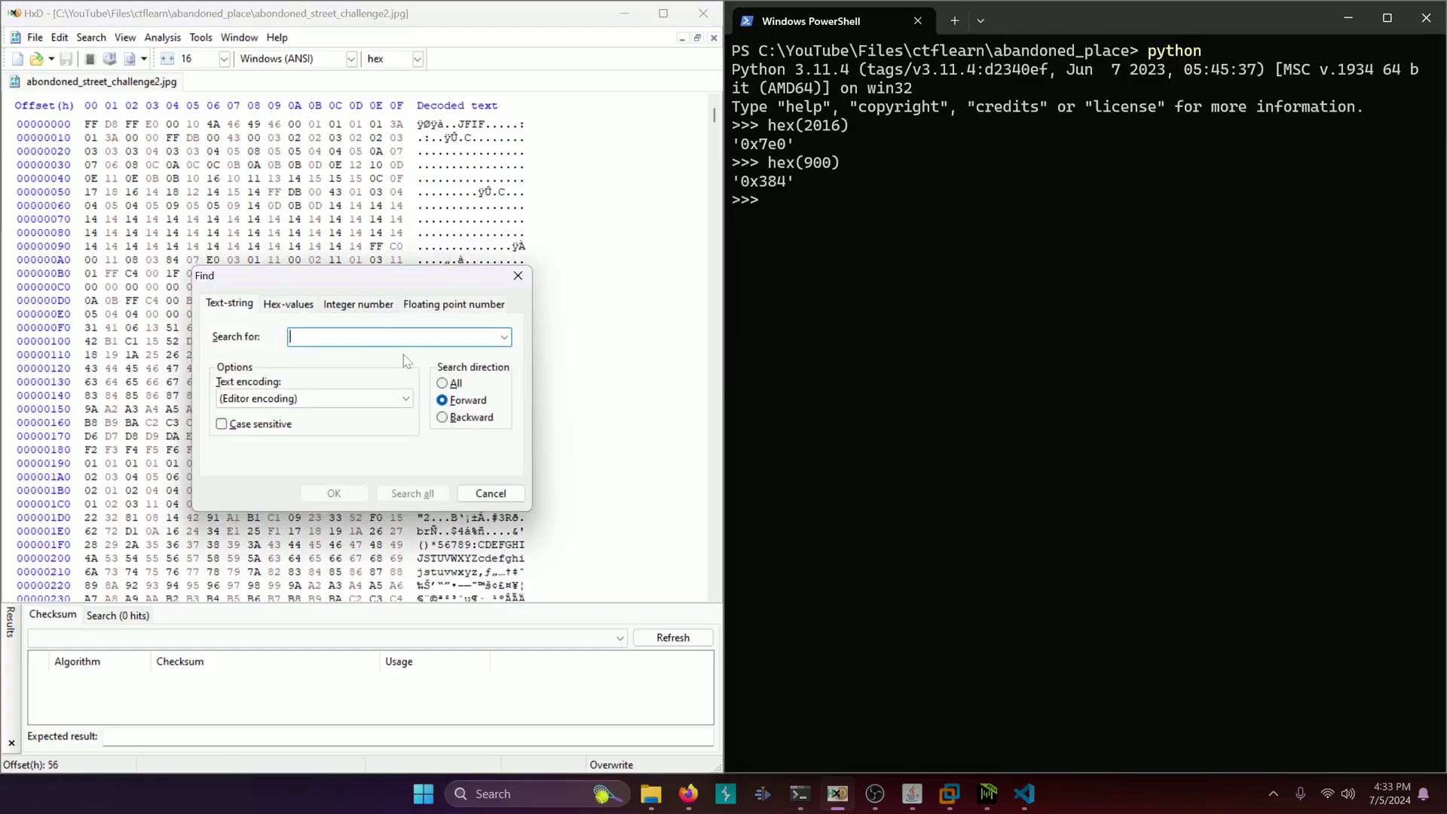
pyautogui.click(441, 383)
pyautogui.click(289, 303)
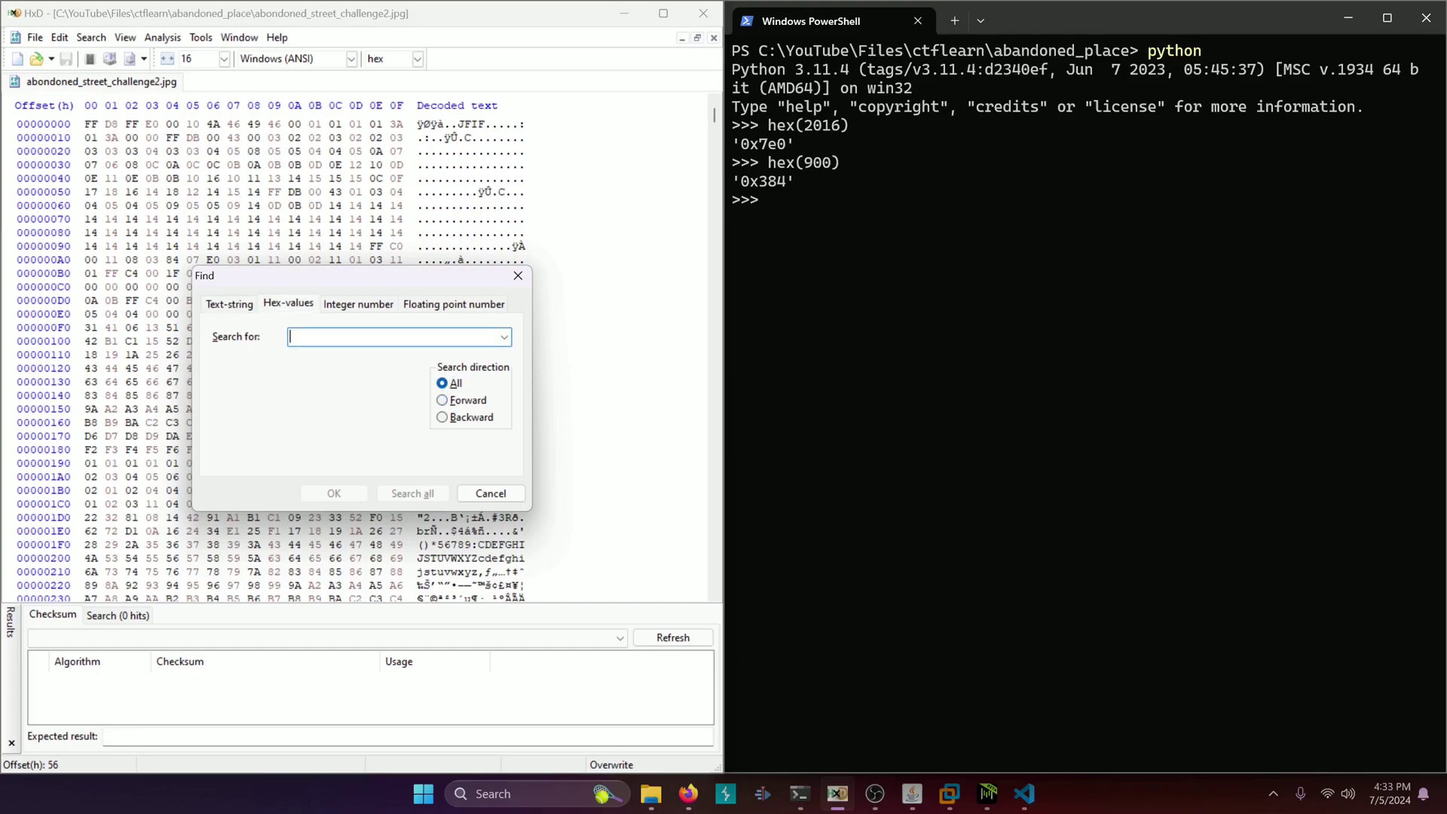
pyautogui.write('07e0')
pyautogui.click(341, 493)
# Select the preceding height bytes 03 84 at offset A3
pyautogui.press('Left')
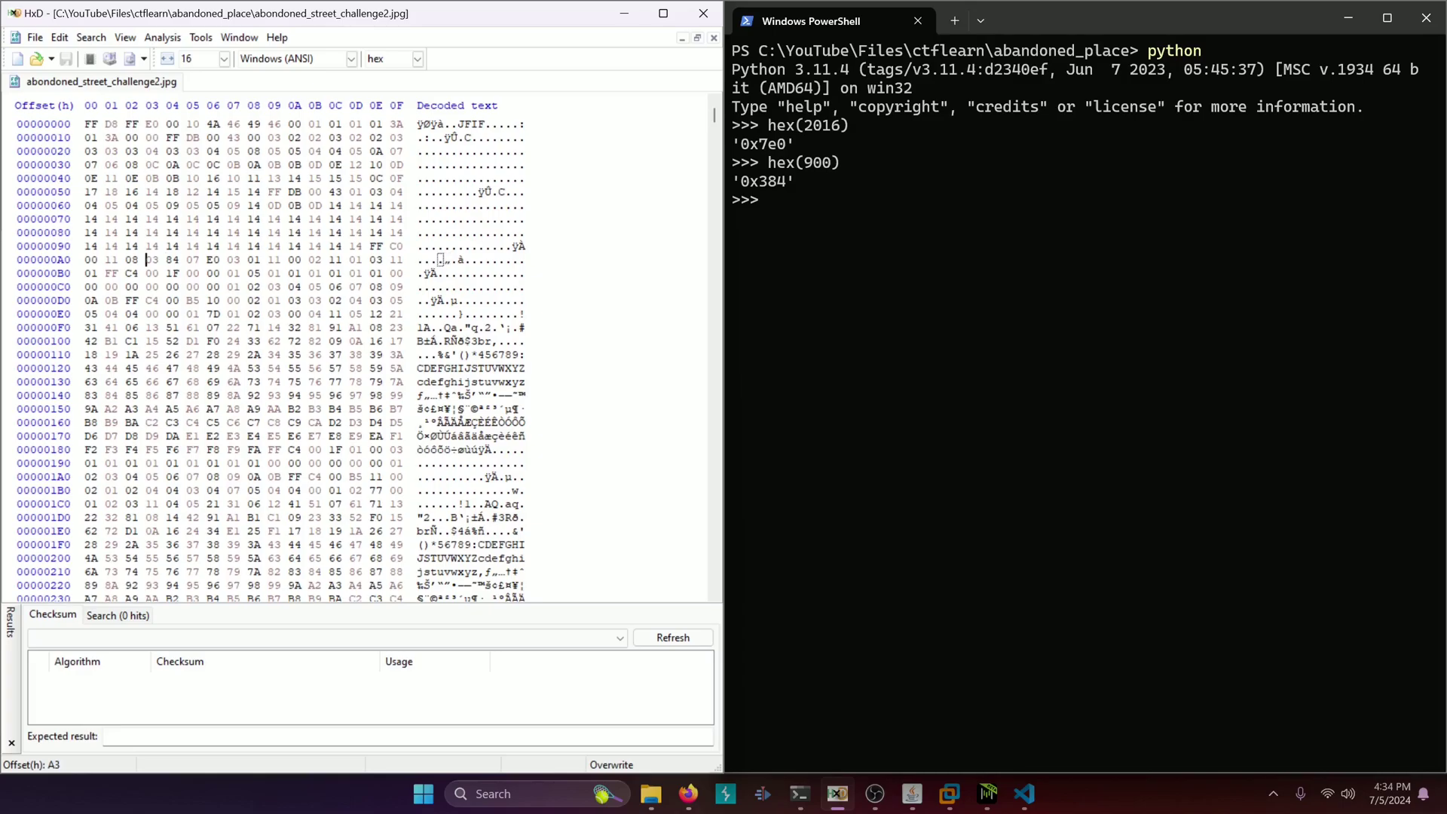
pyautogui.moveTo(173, 259); pyautogui.dragTo(148, 259)
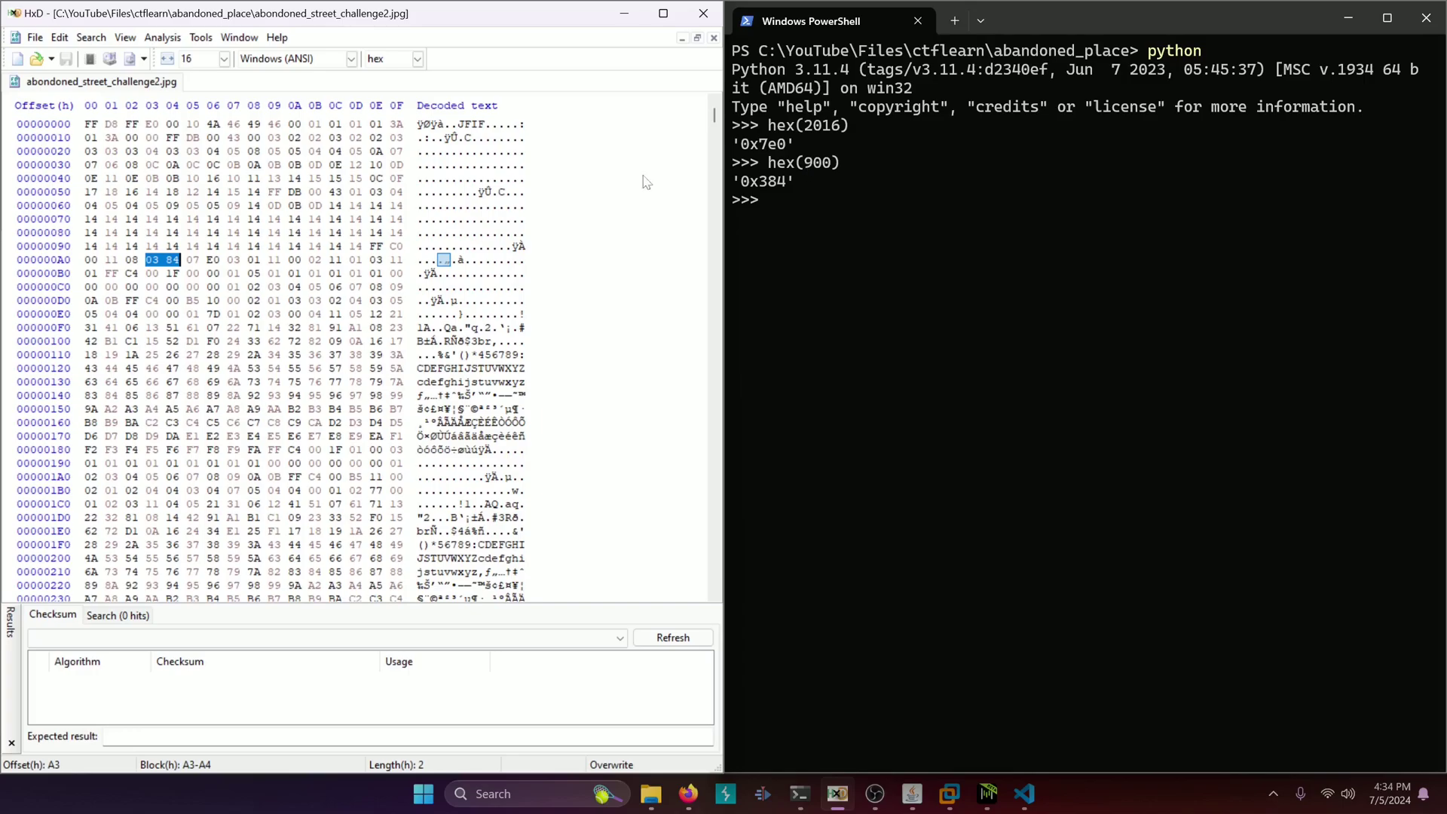
# Overtype the height bytes 03 84 with 07 E0 and save the JPEG
pyautogui.click(151, 260)
pyautogui.moveTo(151, 261); pyautogui.dragTo(172, 260)
pyautogui.click(753, 169)
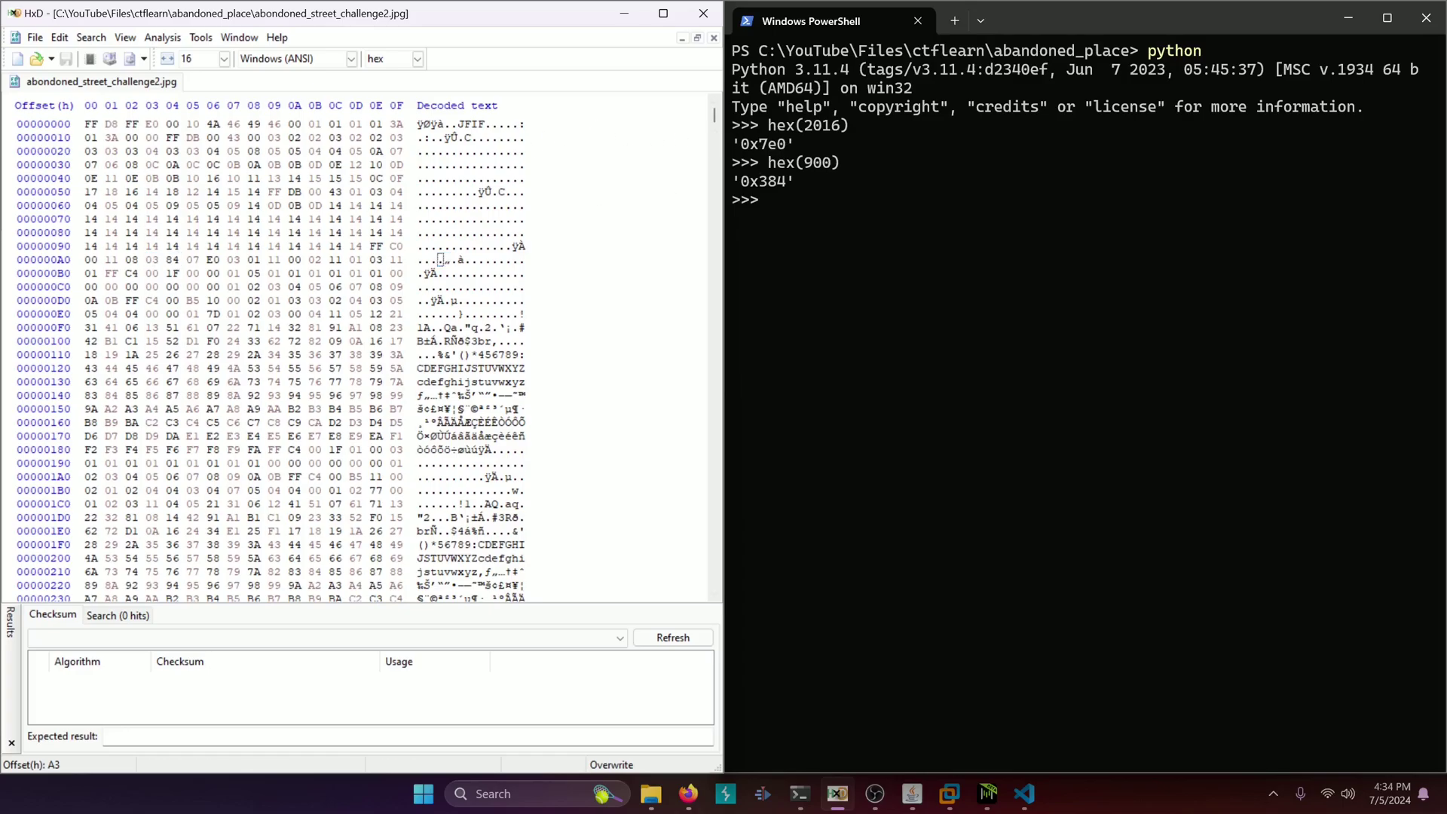
pyautogui.write('7 ')
pyautogui.write('E0')
pyautogui.hotkey('ctrl', 's')
pyautogui.moveTo(652, 795)
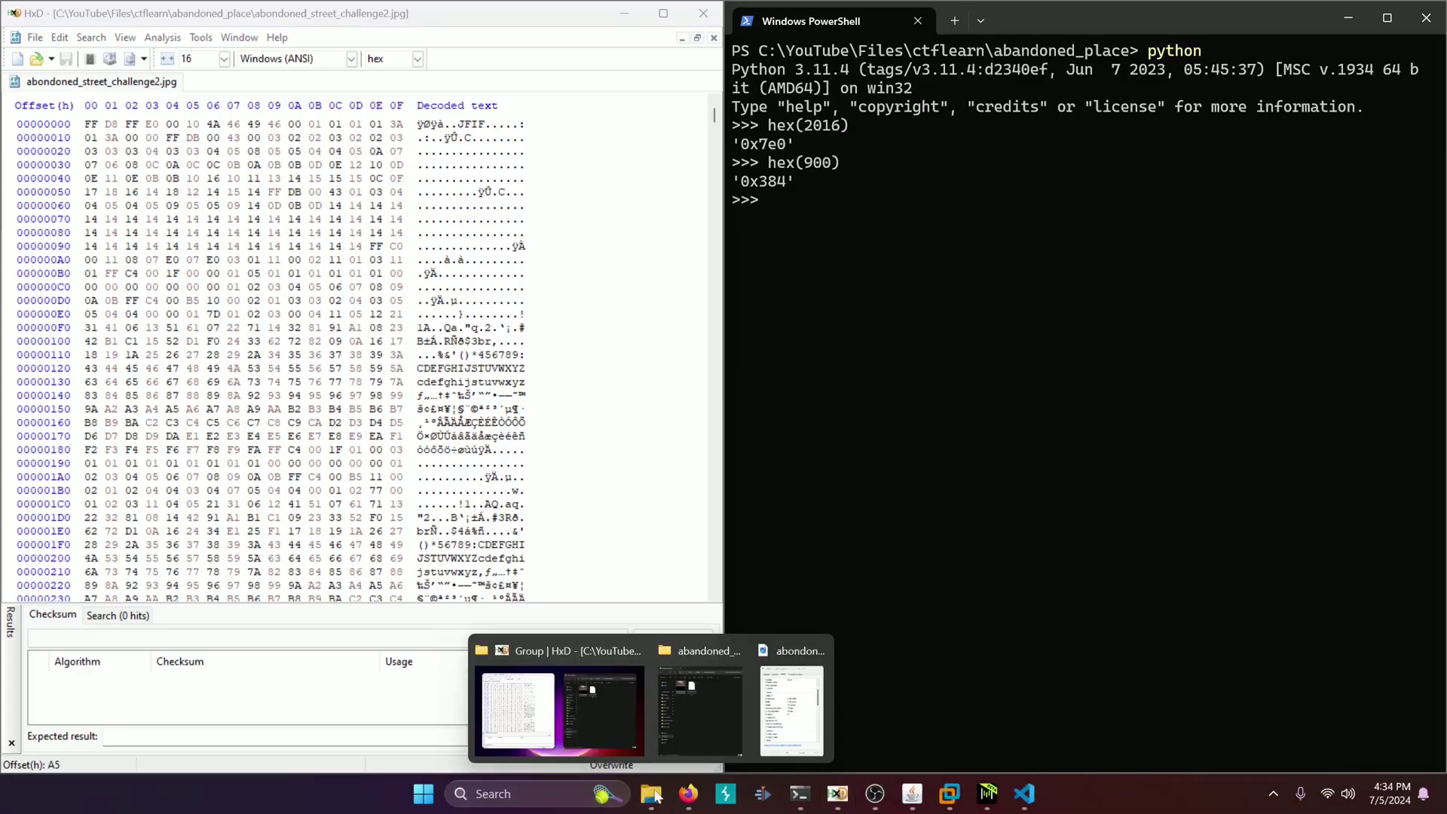
pyautogui.click(701, 712)
# Open the edited jpg in Photos, revealing urban_exploration, and move it to the right half
pyautogui.doubleClick(933, 168)
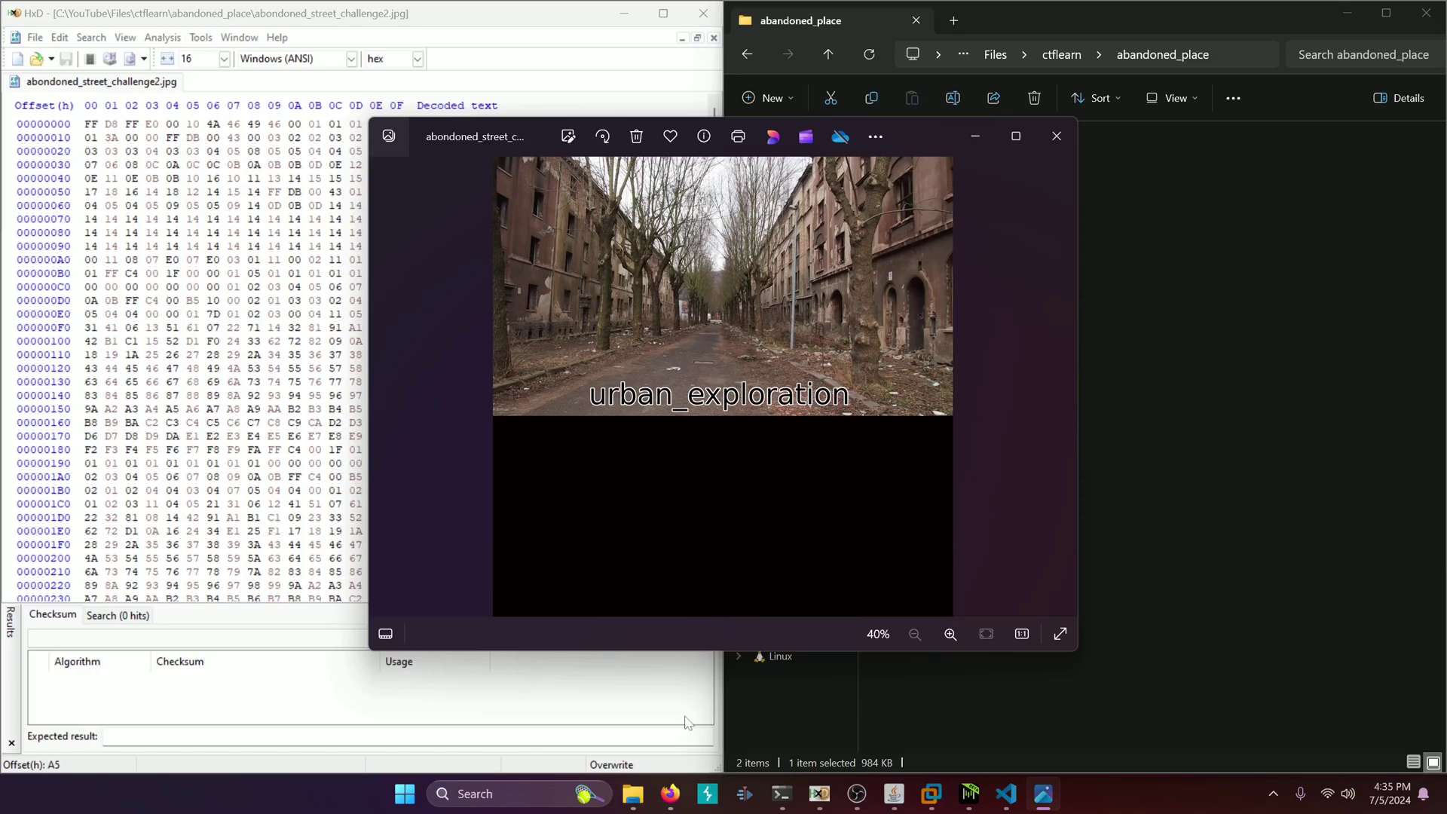
pyautogui.moveTo(921, 136); pyautogui.dragTo(1312, 160)
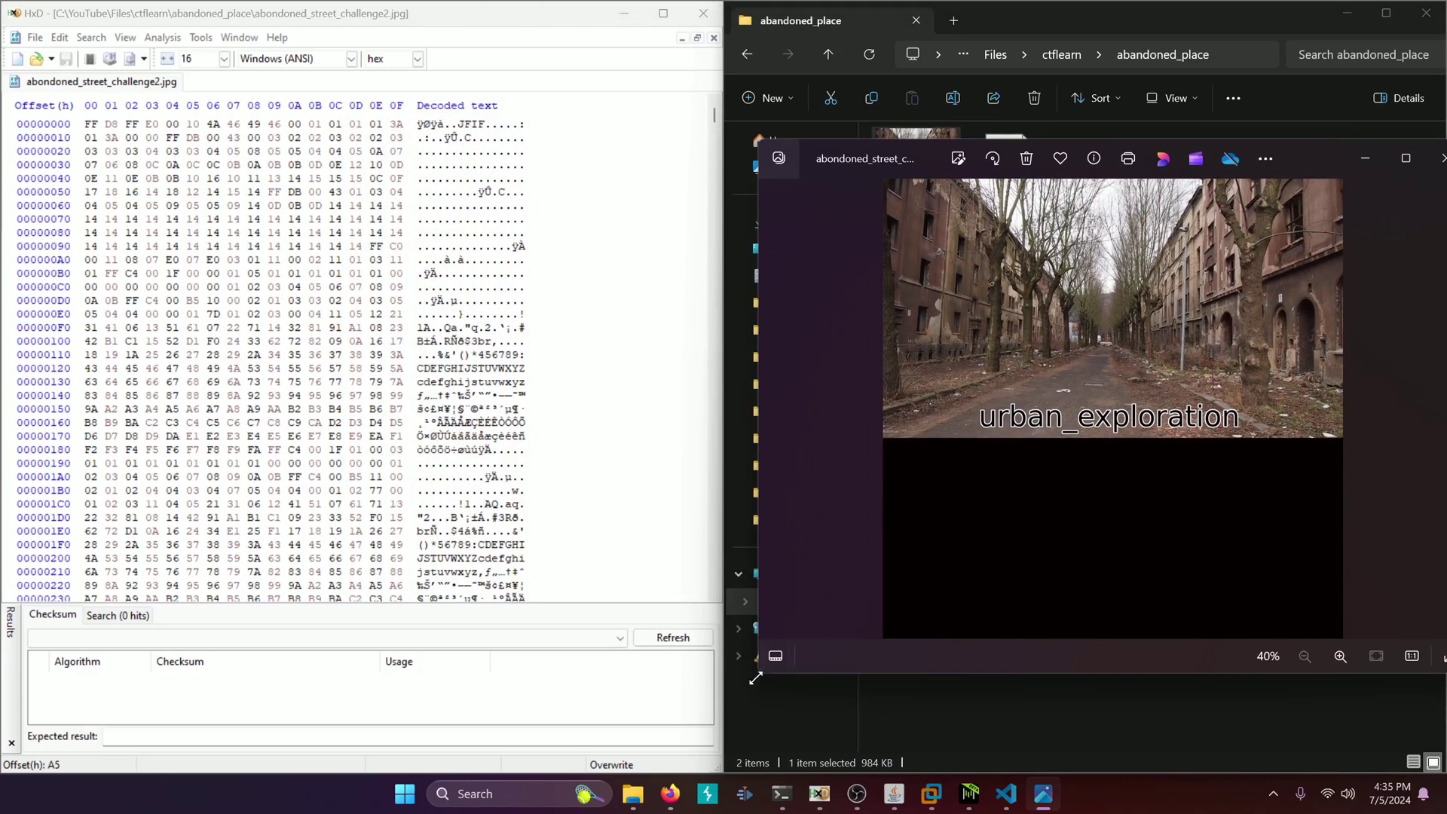
# Enter urban_exploration in the CTFlearn Flag field and submit it
pyautogui.click(671, 793)
pyautogui.click(541, 384)
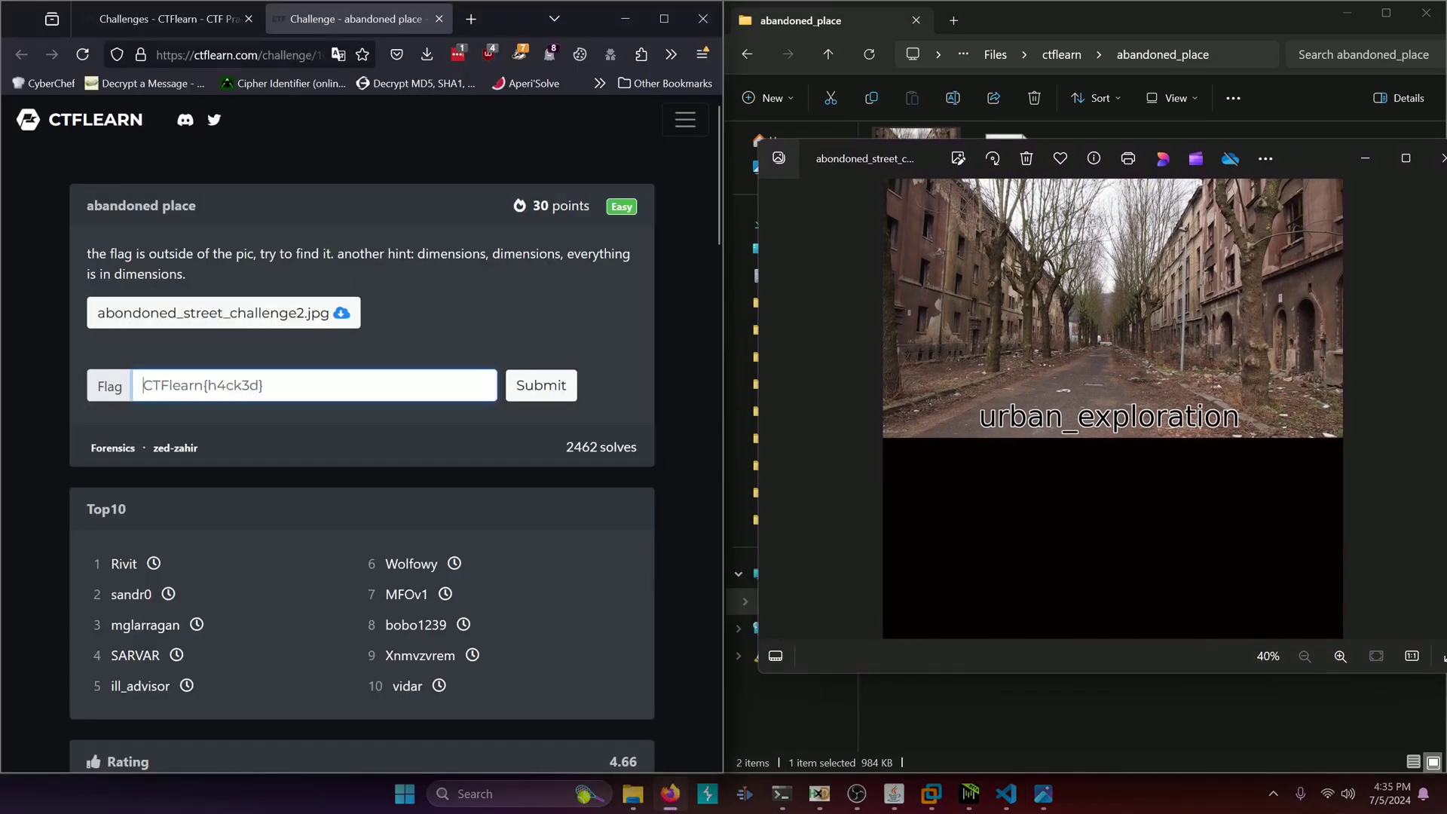
pyautogui.write('urba')
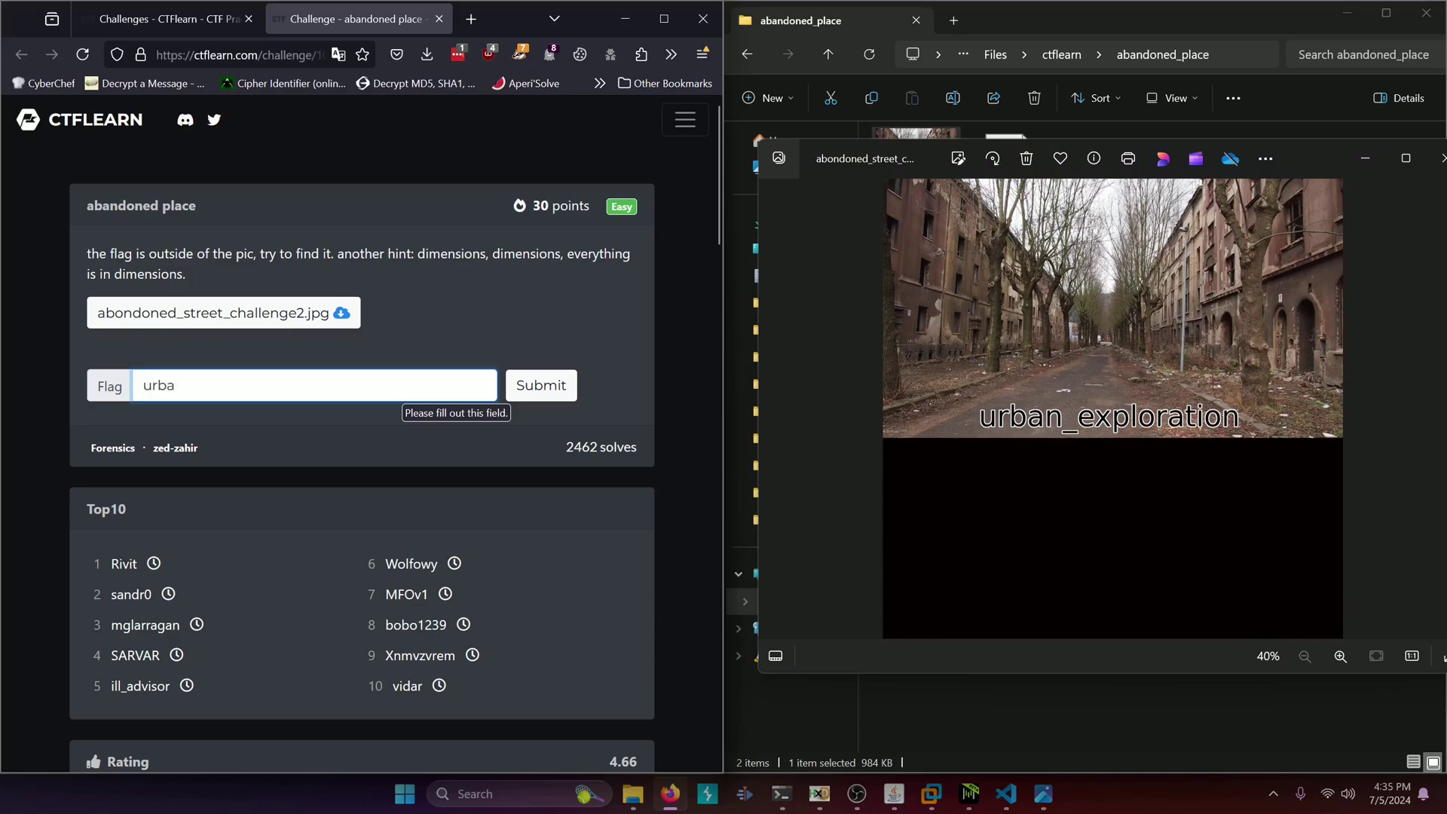
pyautogui.write('n_exploration')
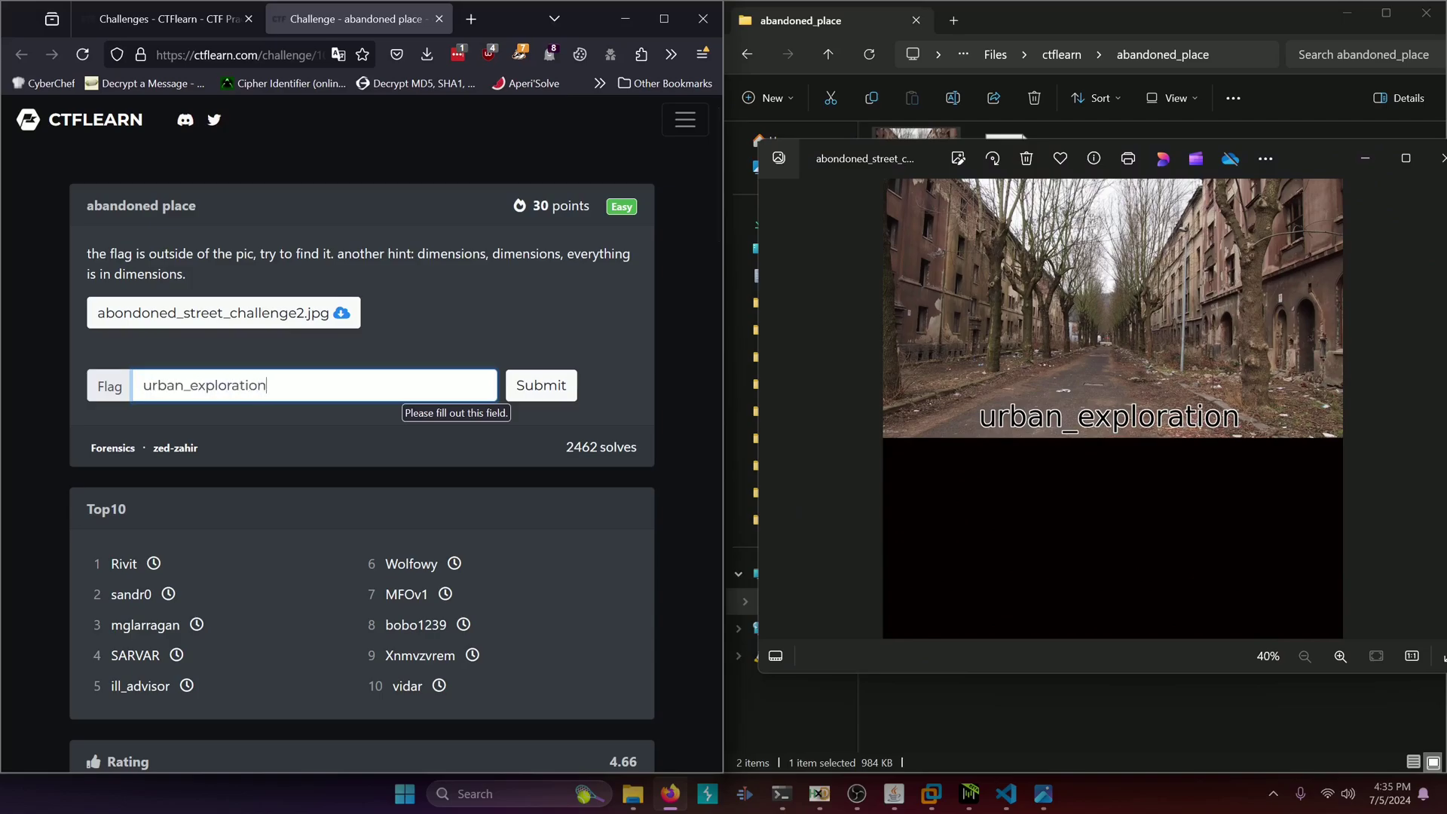
pyautogui.click(532, 385)
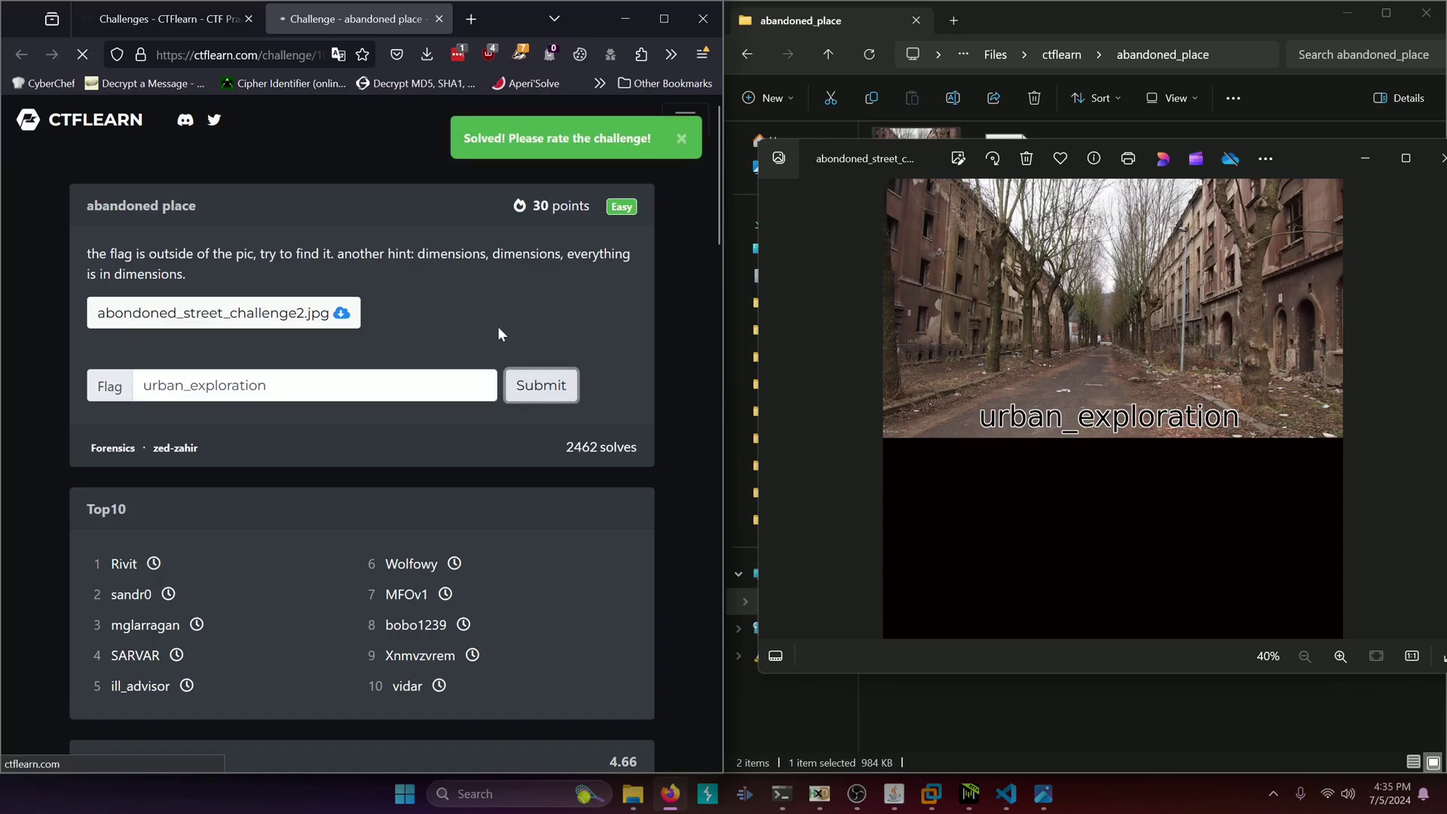